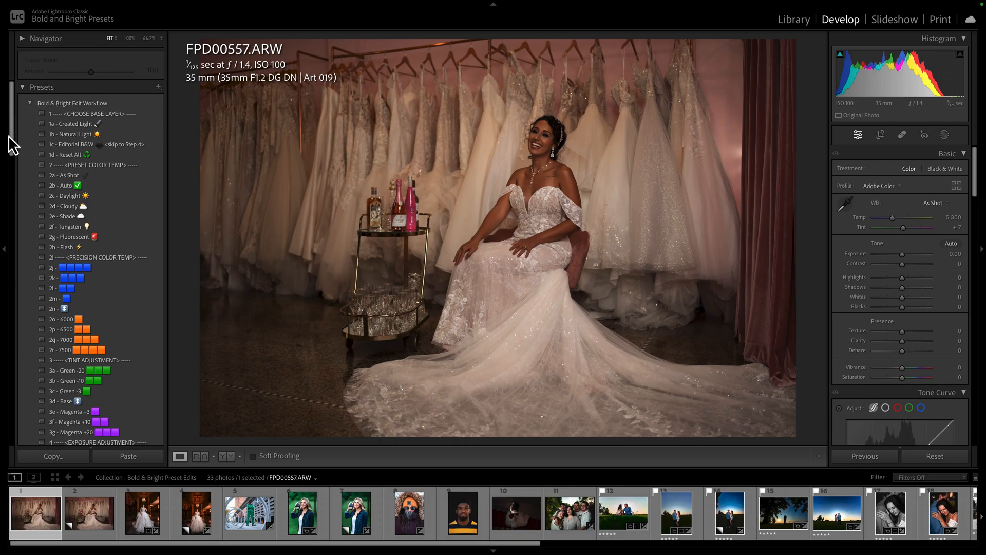
Apply the 1a - Created Light base layer preset to the bridal photo FPD00557.ARW.
{"action": "scroll", "coordinate": [27, 144], "scroll_direction": "down", "scroll_amount": 15}
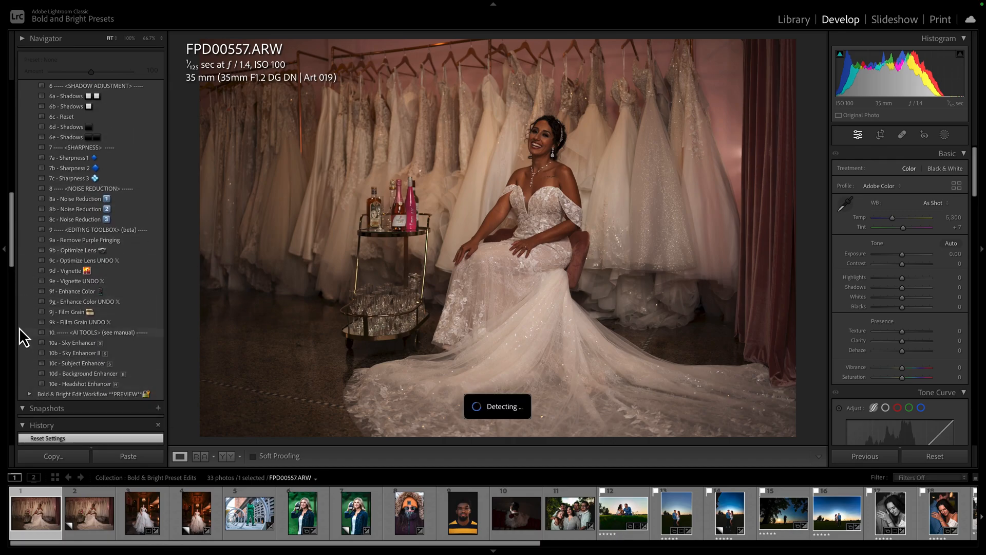
{"action": "scroll", "coordinate": [18, 288], "scroll_direction": "up", "scroll_amount": 15}
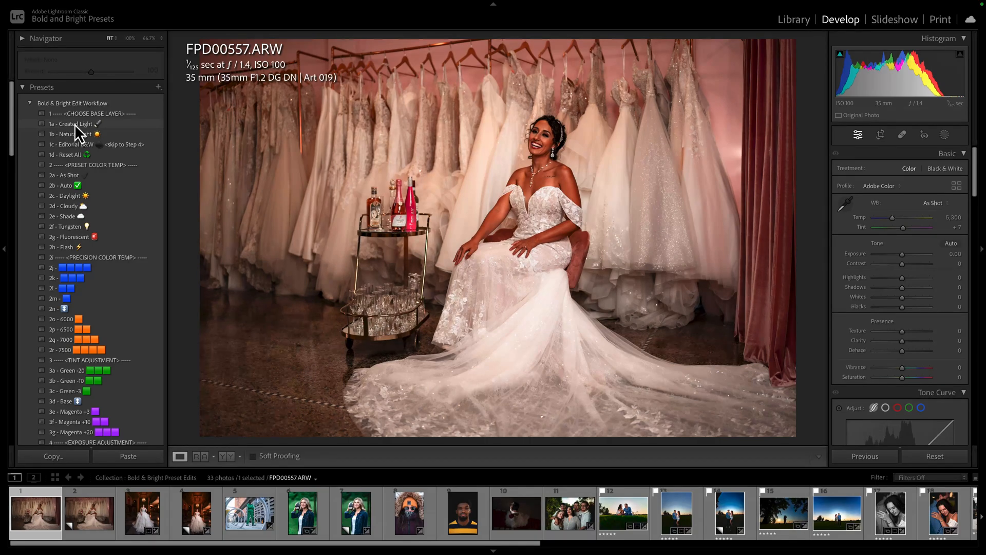
{"action": "left_click", "coordinate": [75, 125]}
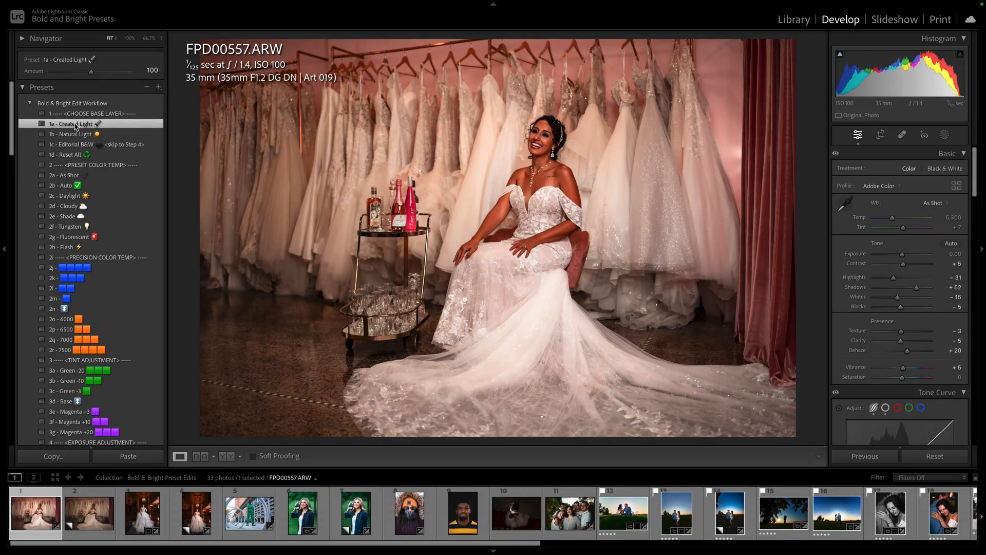
Apply the 2k precision color temperature preset and the 3e - Magenta +3 tint preset to the bridal photo.
{"action": "scroll", "coordinate": [75, 124], "scroll_direction": "down", "scroll_amount": 2}
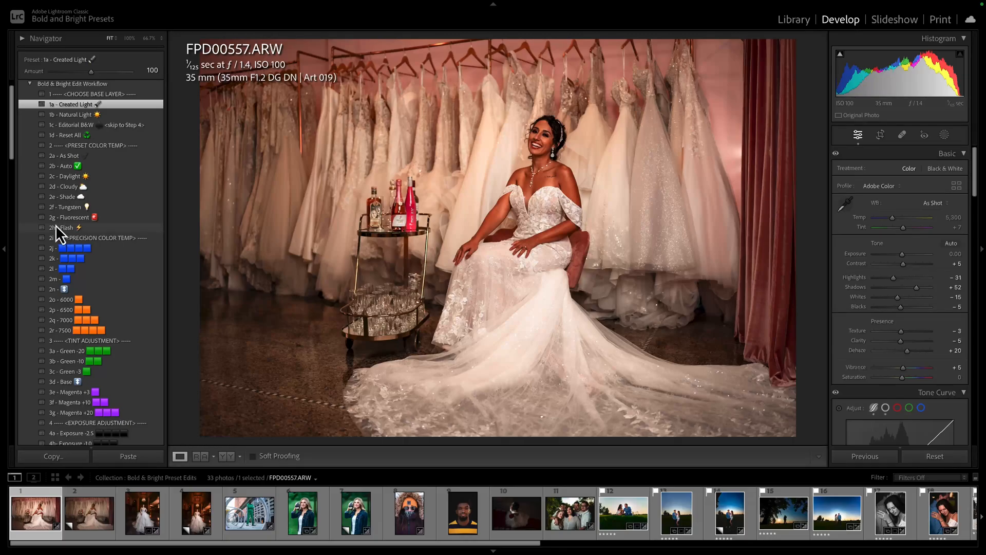
{"action": "scroll", "coordinate": [52, 216], "scroll_direction": "down", "scroll_amount": 2}
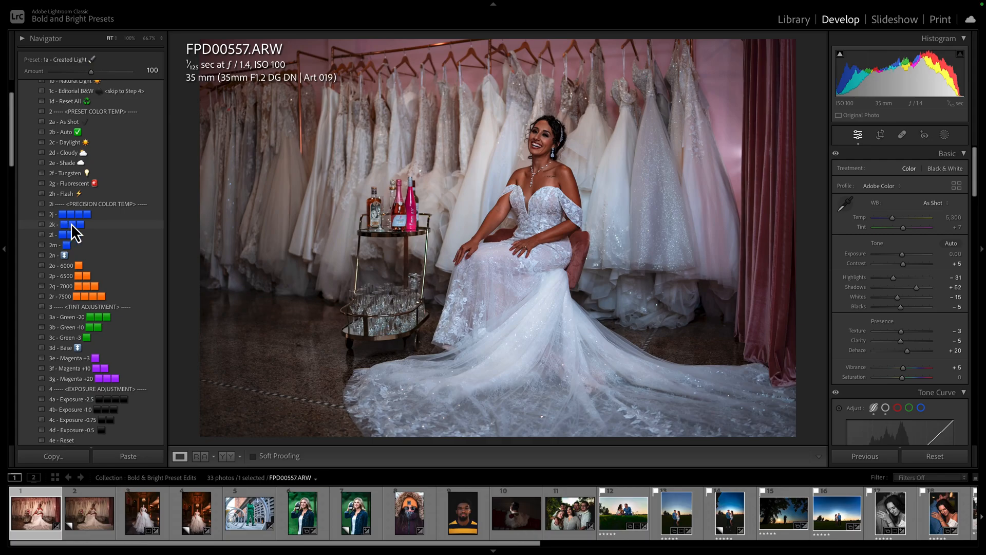
{"action": "left_click", "coordinate": [72, 224]}
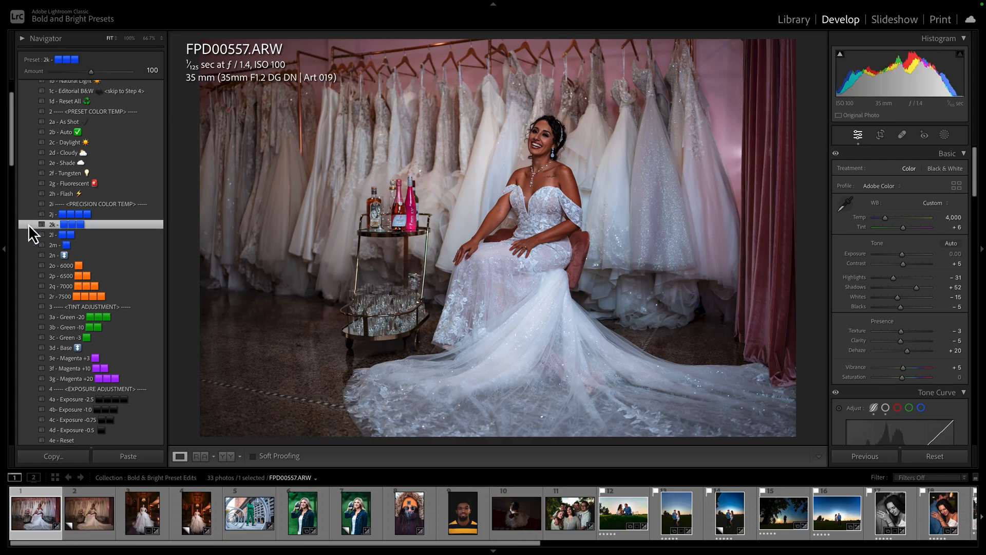
{"action": "scroll", "coordinate": [31, 211], "scroll_direction": "down", "scroll_amount": 5}
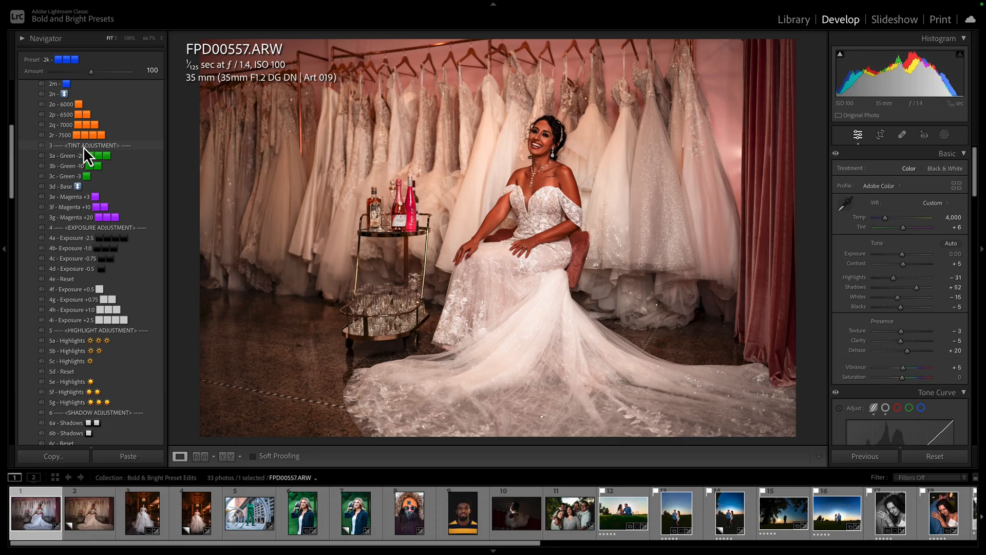
{"action": "left_click", "coordinate": [75, 198]}
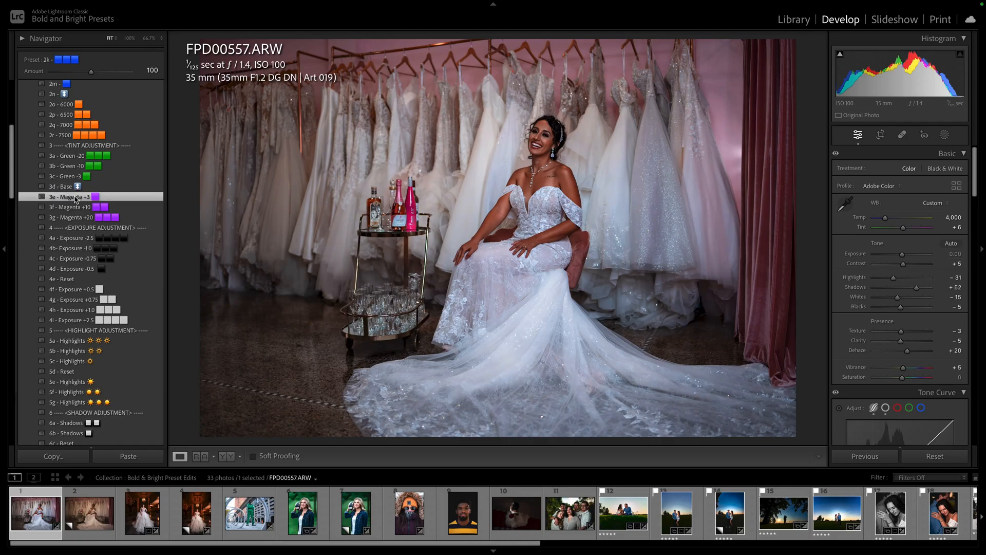
Brighten the photo with the 4g - Exposure +0.75 preset and adjust its highlights with the 5c - Highlights preset.
{"action": "scroll", "coordinate": [21, 199], "scroll_direction": "down", "scroll_amount": 4}
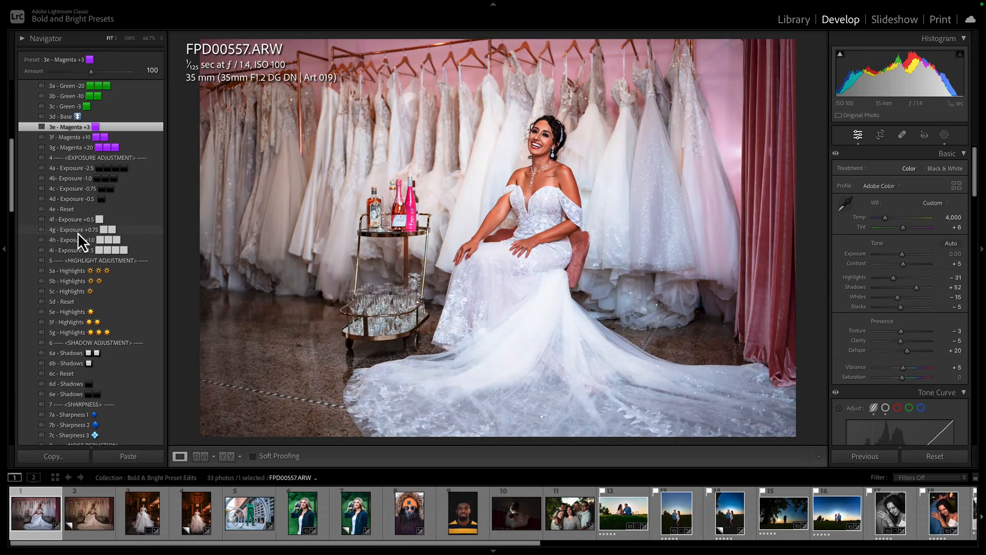
{"action": "left_click", "coordinate": [65, 229]}
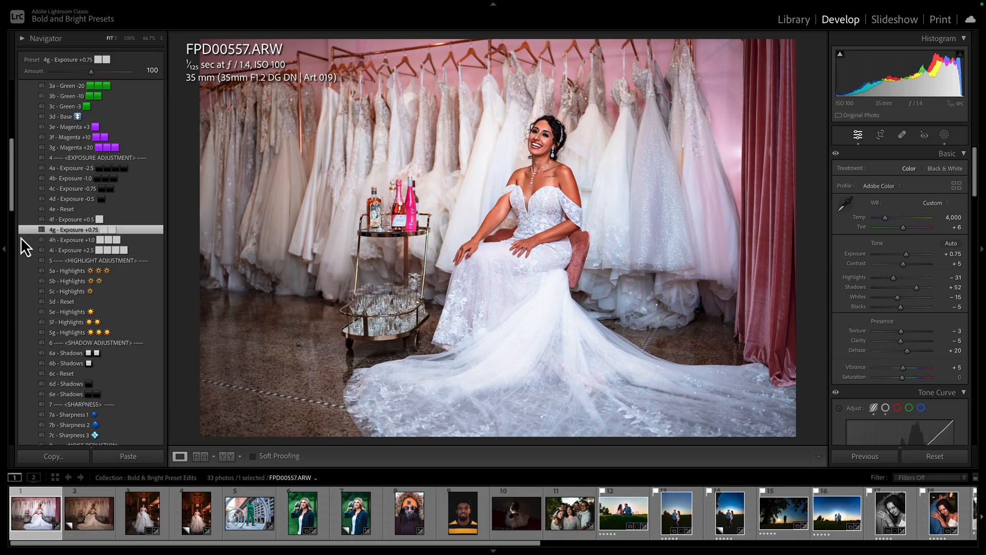
{"action": "scroll", "coordinate": [18, 240], "scroll_direction": "down", "scroll_amount": 3}
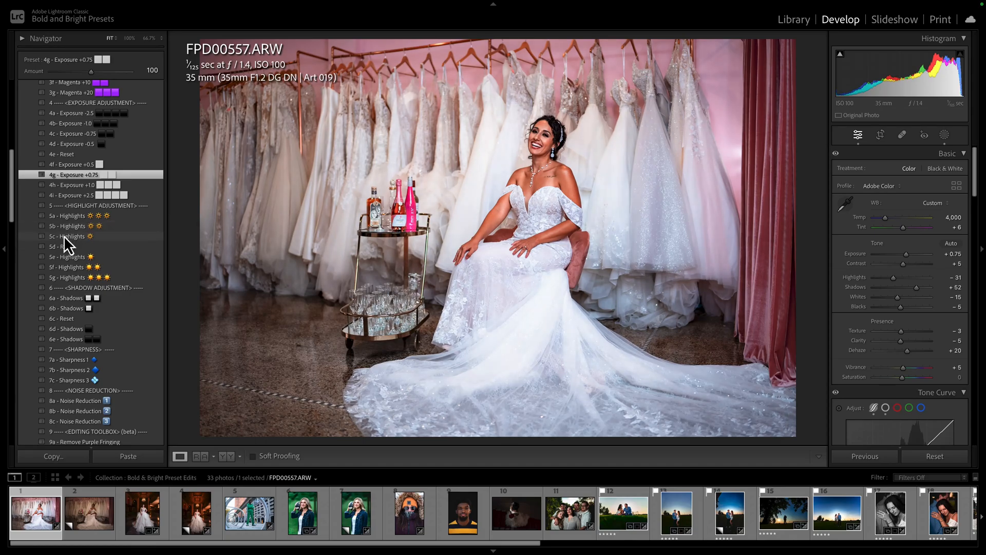
{"action": "left_click", "coordinate": [66, 237]}
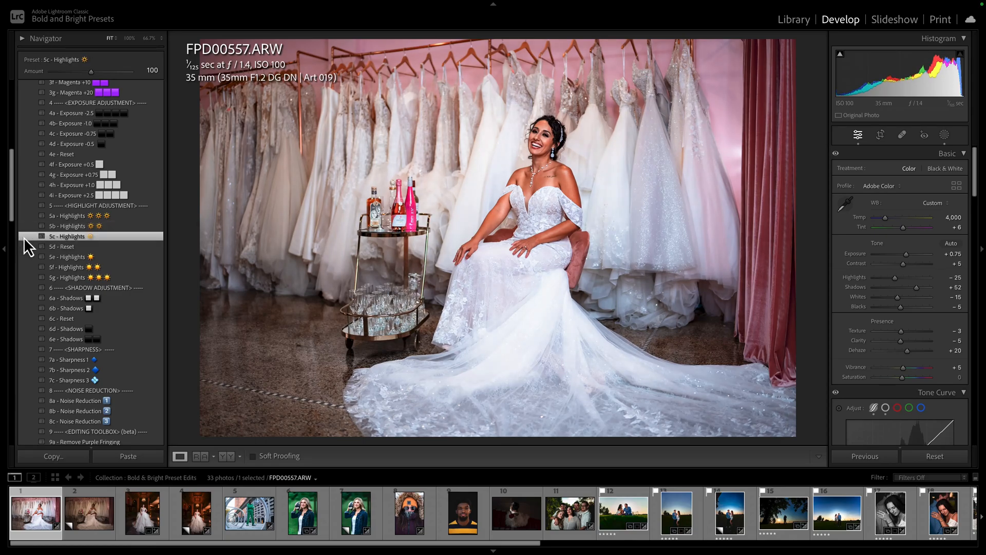
Apply the 6b - Shadows preset and the 7a - Sharpness 1 preset to the photo.
{"action": "scroll", "coordinate": [51, 241], "scroll_direction": "down", "scroll_amount": 4}
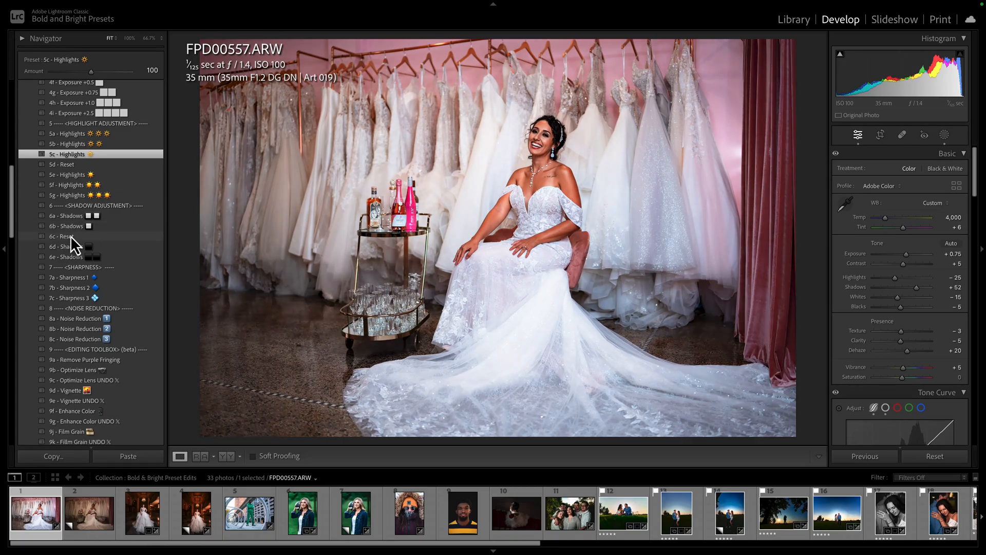
{"action": "left_click", "coordinate": [71, 227]}
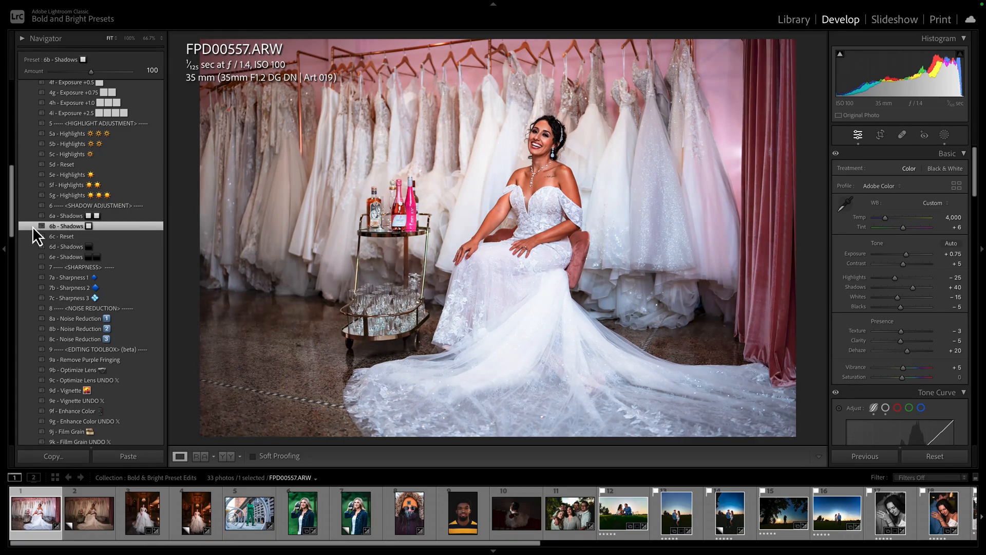
{"action": "scroll", "coordinate": [30, 234], "scroll_direction": "down", "scroll_amount": 2}
{"action": "scroll", "coordinate": [30, 236], "scroll_direction": "down", "scroll_amount": 1}
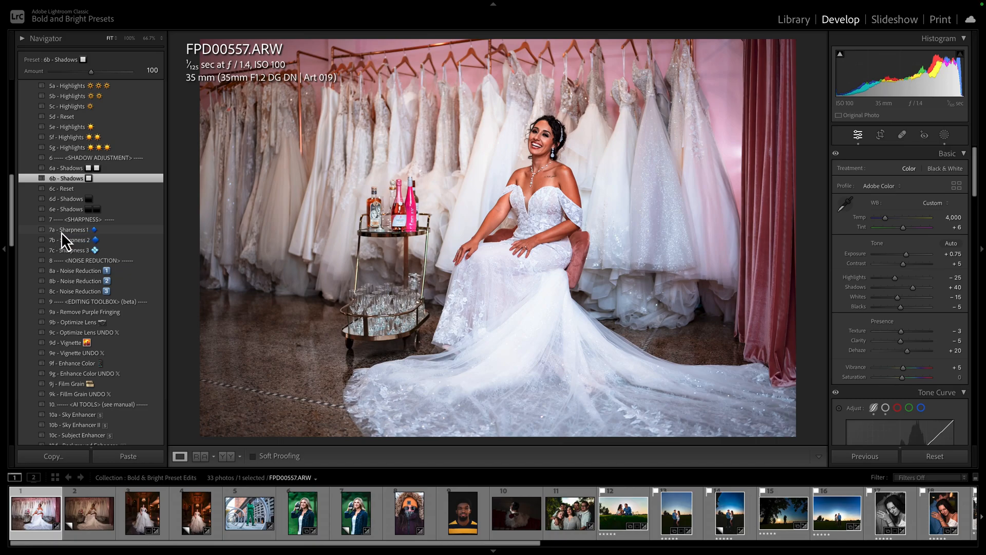
{"action": "left_click", "coordinate": [73, 231]}
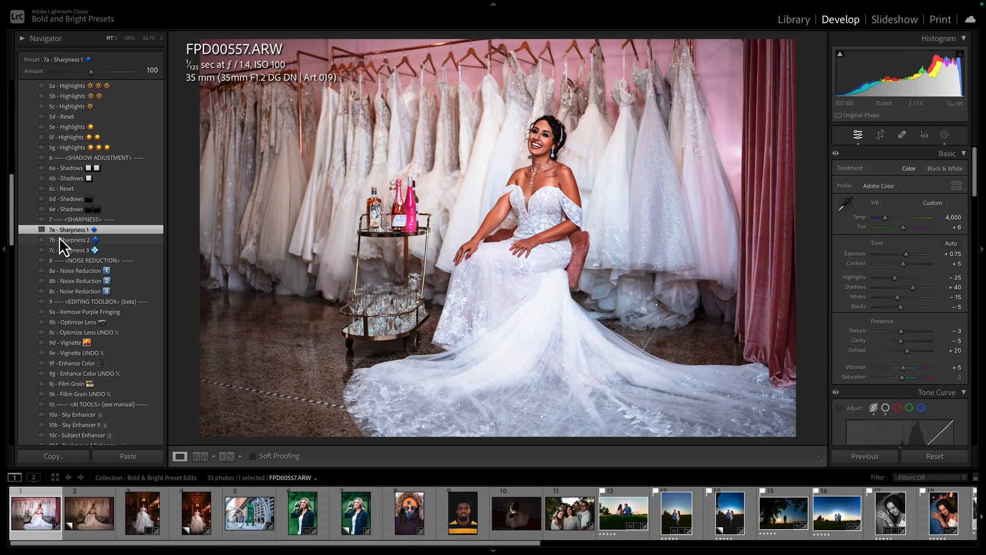
Apply the 8a - Noise Reduction 1 preset to the photo.
{"action": "scroll", "coordinate": [20, 250], "scroll_direction": "down", "scroll_amount": 1}
{"action": "scroll", "coordinate": [28, 237], "scroll_direction": "down", "scroll_amount": 1}
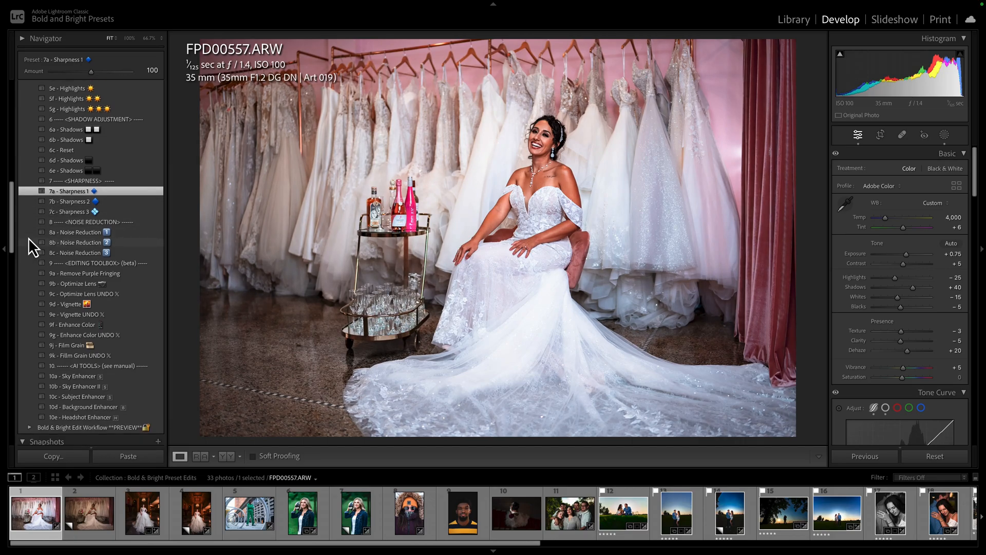
{"action": "scroll", "coordinate": [47, 222], "scroll_direction": "down", "scroll_amount": 1}
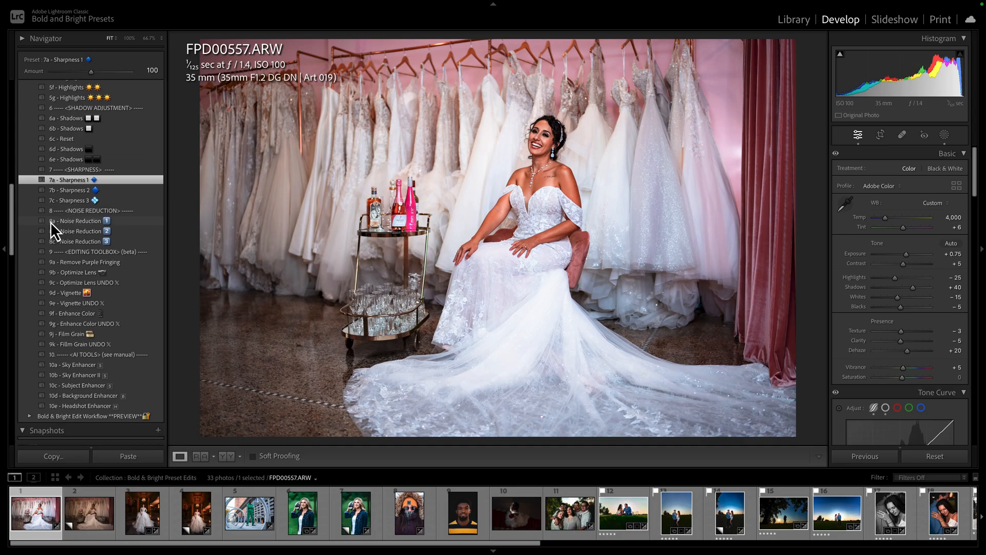
{"action": "left_click", "coordinate": [81, 224]}
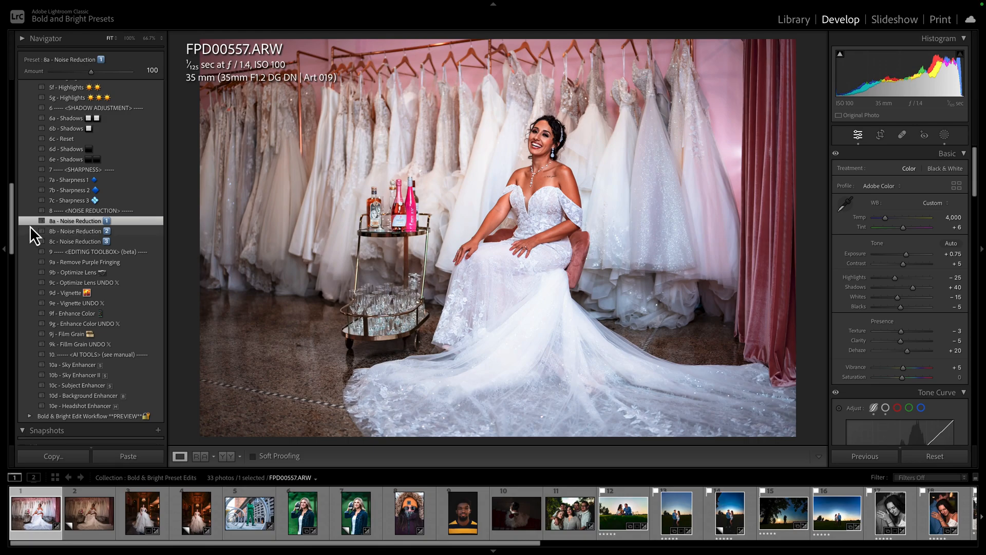
Apply the 9a - Remove Purple Fringing and 9b - Optimize Lens presets from the editing toolbox group.
{"action": "scroll", "coordinate": [27, 224], "scroll_direction": "down", "scroll_amount": 1}
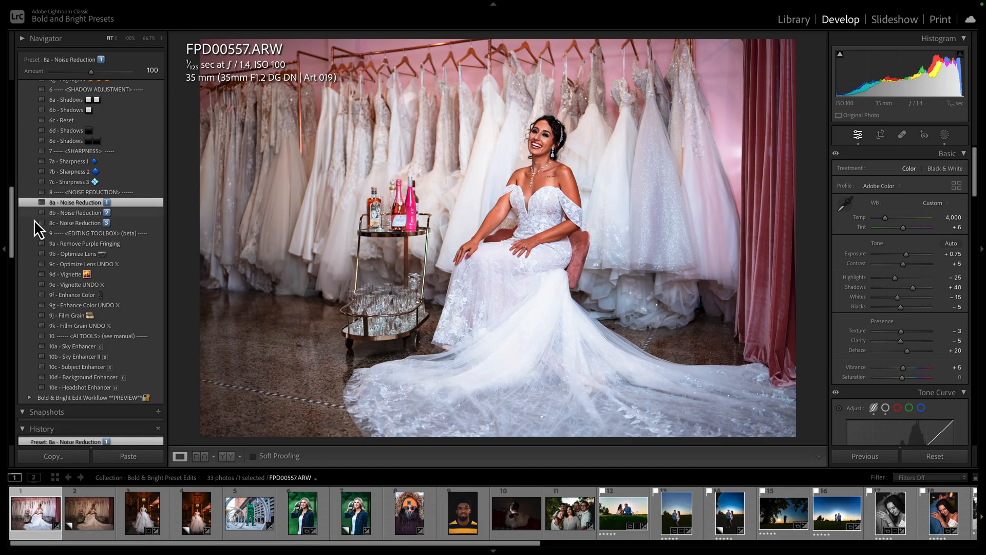
{"action": "scroll", "coordinate": [30, 206], "scroll_direction": "down", "scroll_amount": 2}
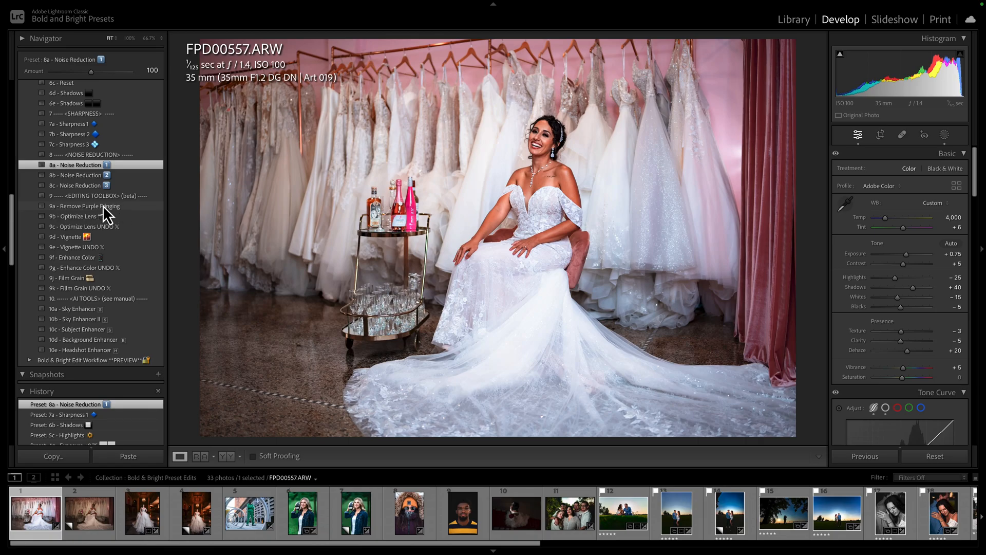
{"action": "left_click", "coordinate": [116, 208]}
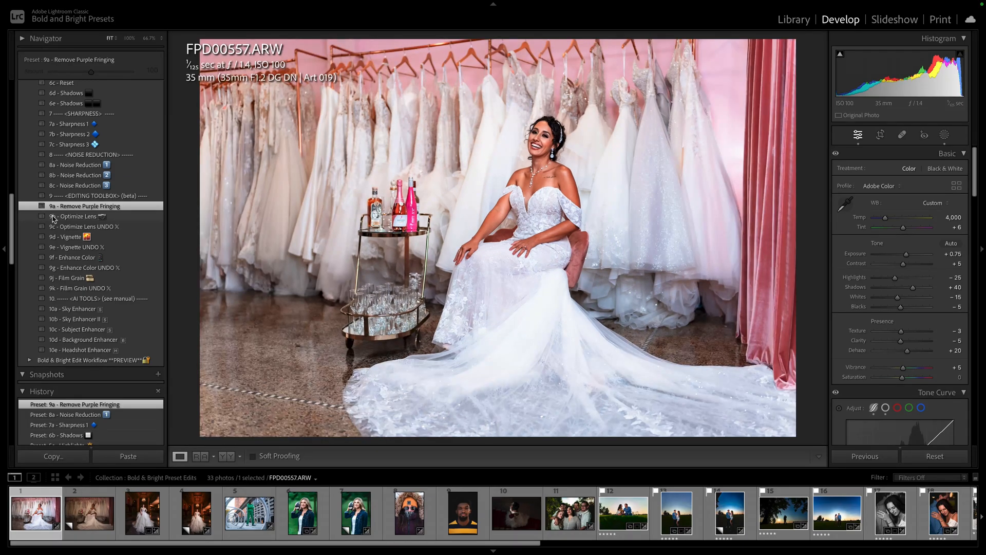
{"action": "left_click", "coordinate": [53, 219]}
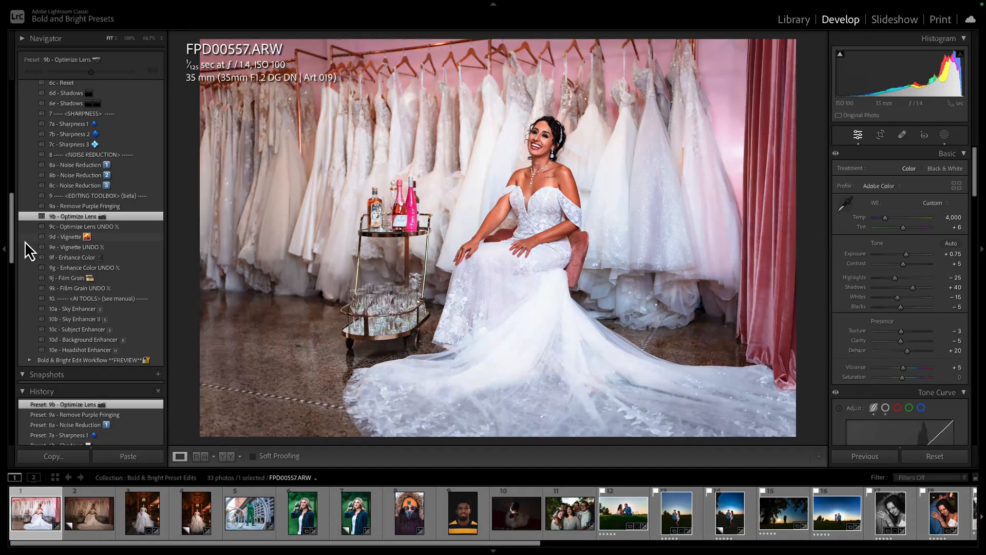
Apply the 9f - Enhance Color preset and the 10c - Subject Enhancer AI preset to the bridal photo.
{"action": "scroll", "coordinate": [29, 249], "scroll_direction": "down", "scroll_amount": 1}
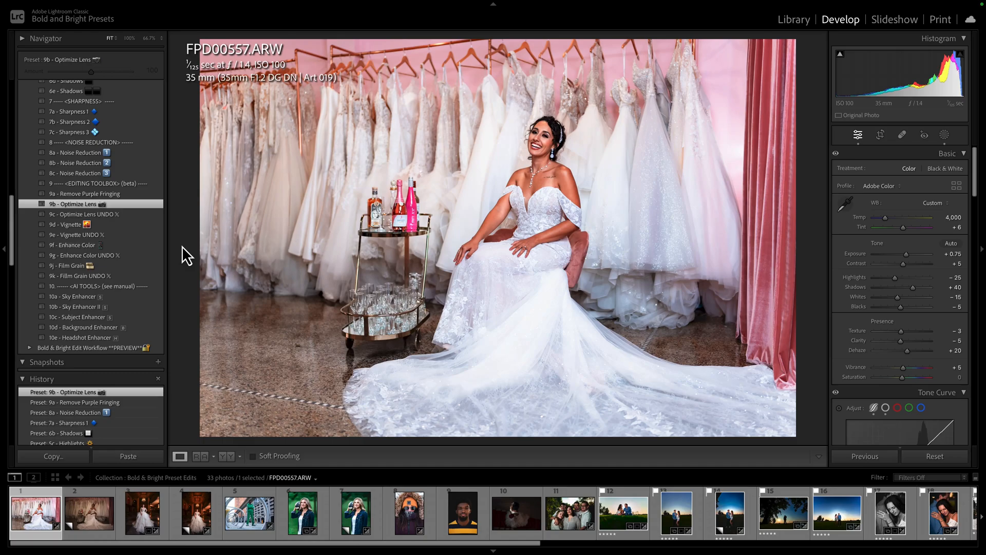
{"action": "left_click", "coordinate": [116, 245]}
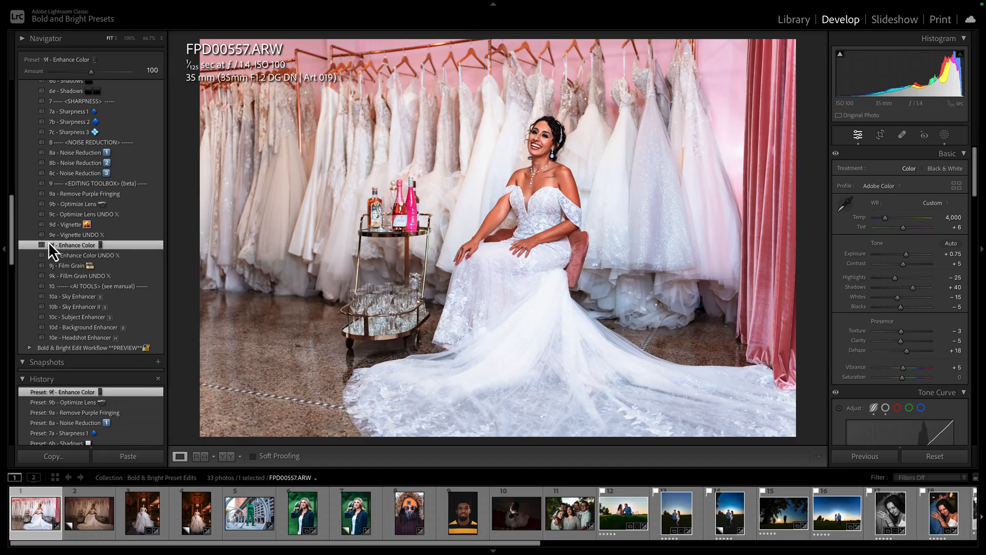
{"action": "scroll", "coordinate": [53, 259], "scroll_direction": "down", "scroll_amount": 1}
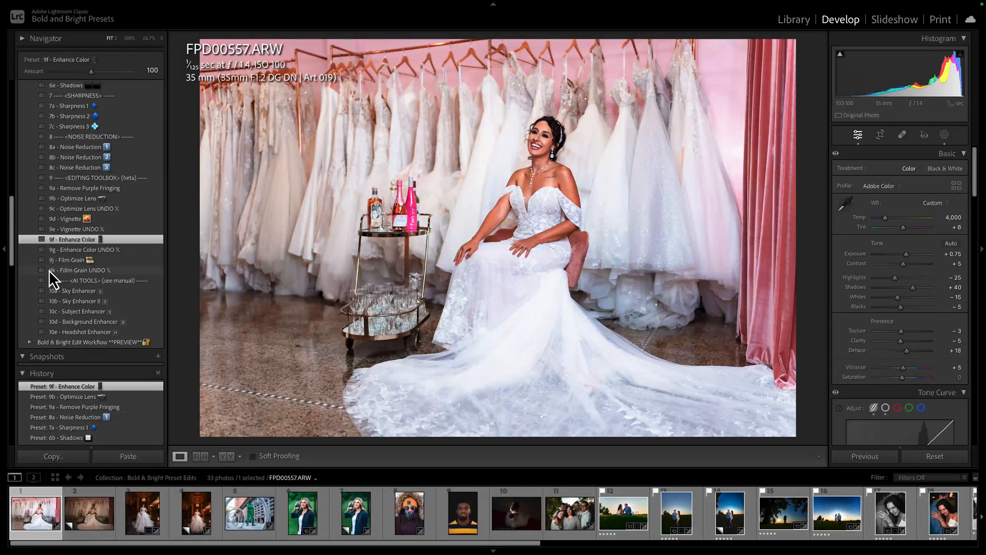
{"action": "scroll", "coordinate": [38, 270], "scroll_direction": "down", "scroll_amount": 2}
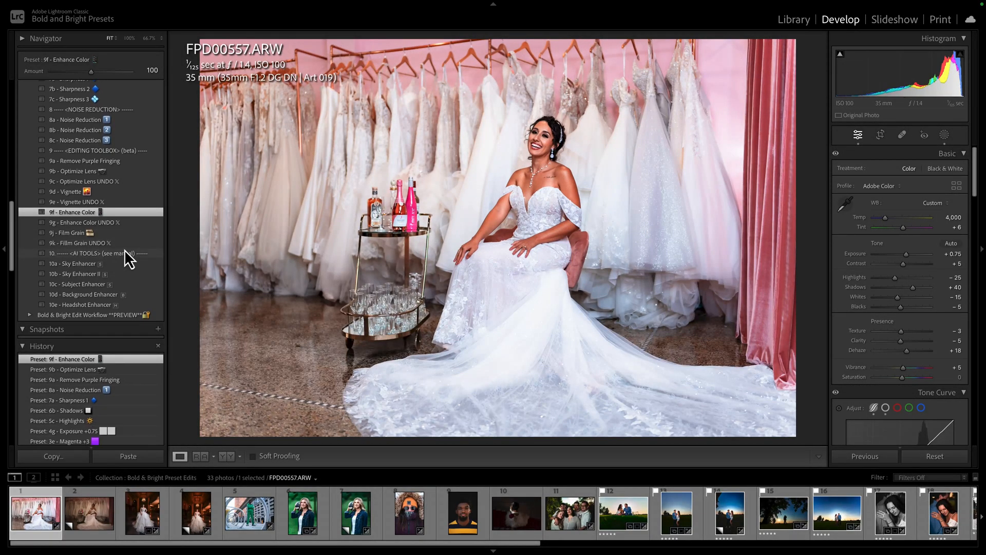
{"action": "scroll", "coordinate": [154, 252], "scroll_direction": "down", "scroll_amount": 1}
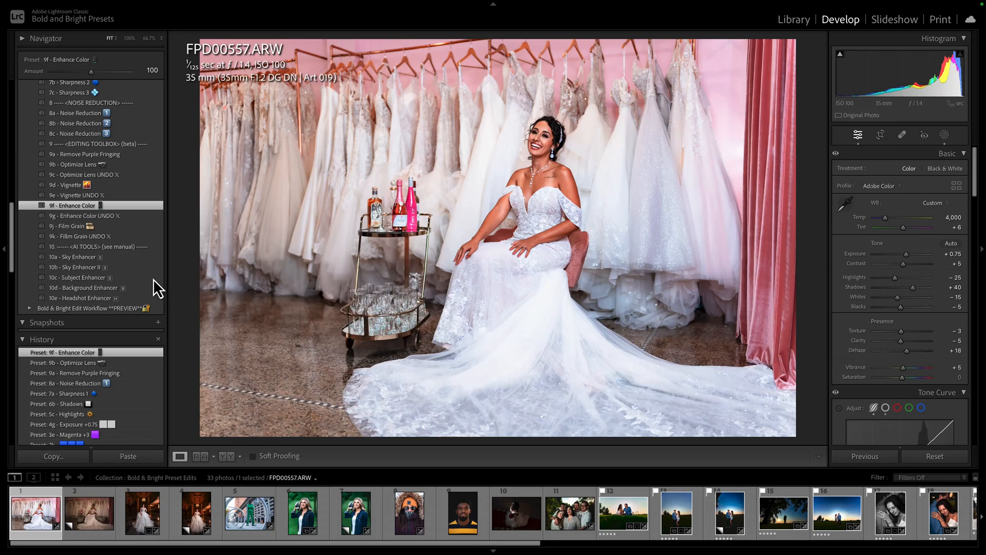
{"action": "left_click", "coordinate": [162, 280]}
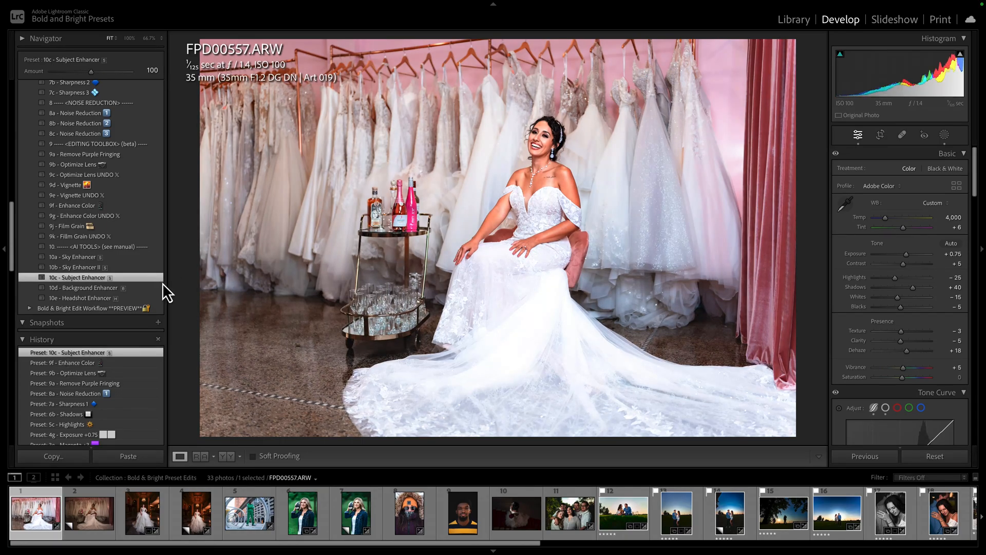
{"action": "left_click", "coordinate": [134, 246]}
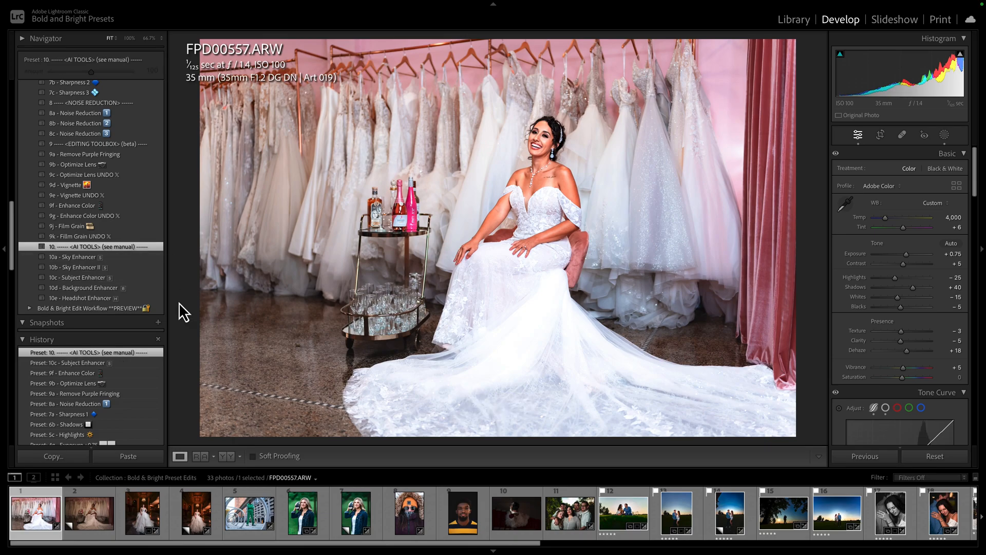
Compare the photo before and after editing side by side and return to the single-image view.
{"action": "left_click", "coordinate": [231, 457]}
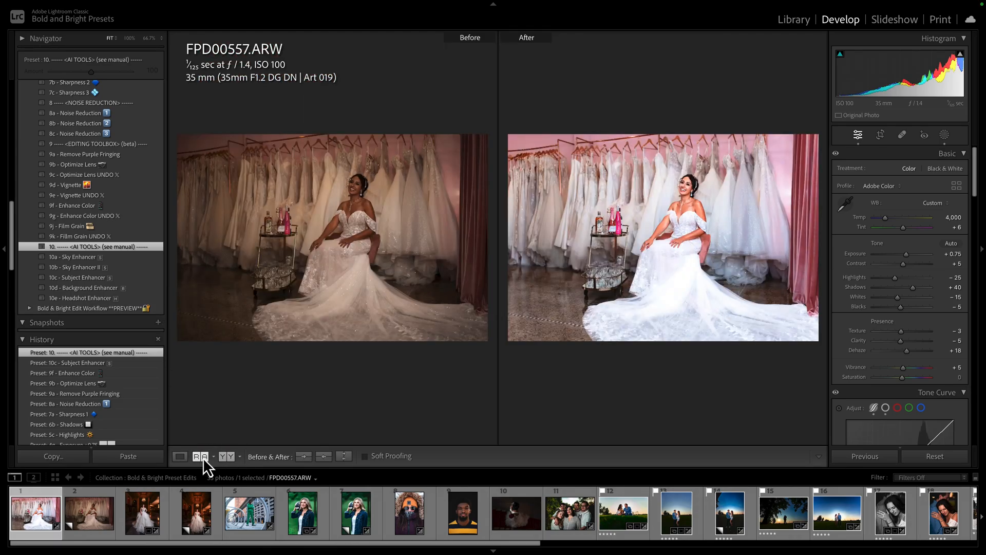
{"action": "left_click", "coordinate": [185, 458]}
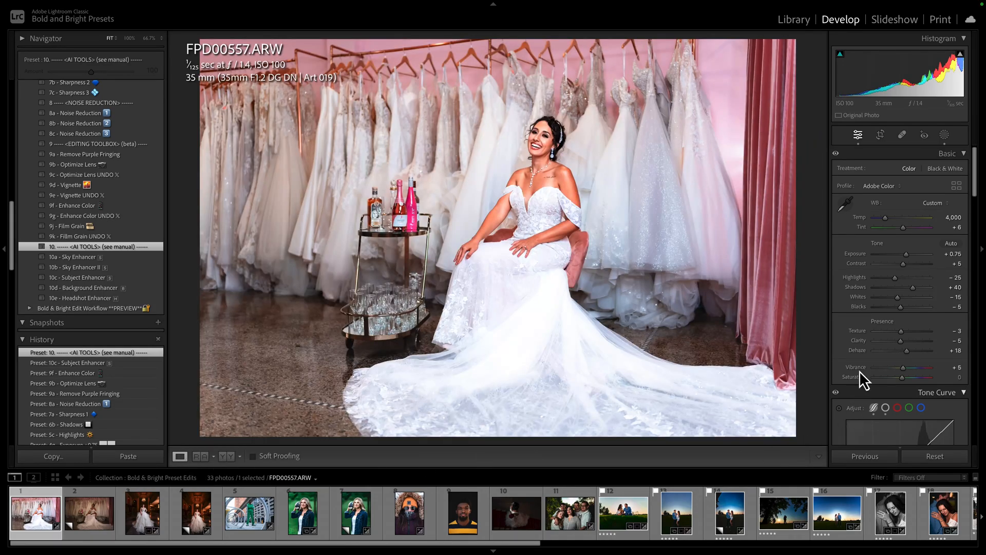
Review the HSL luminance and saturation adjustments of the edited photo and return to the Basic settings.
{"action": "left_click_drag", "start_coordinate": [973, 185], "coordinate": [972, 252]}
{"action": "left_click", "coordinate": [921, 260]}
{"action": "left_click", "coordinate": [873, 261]}
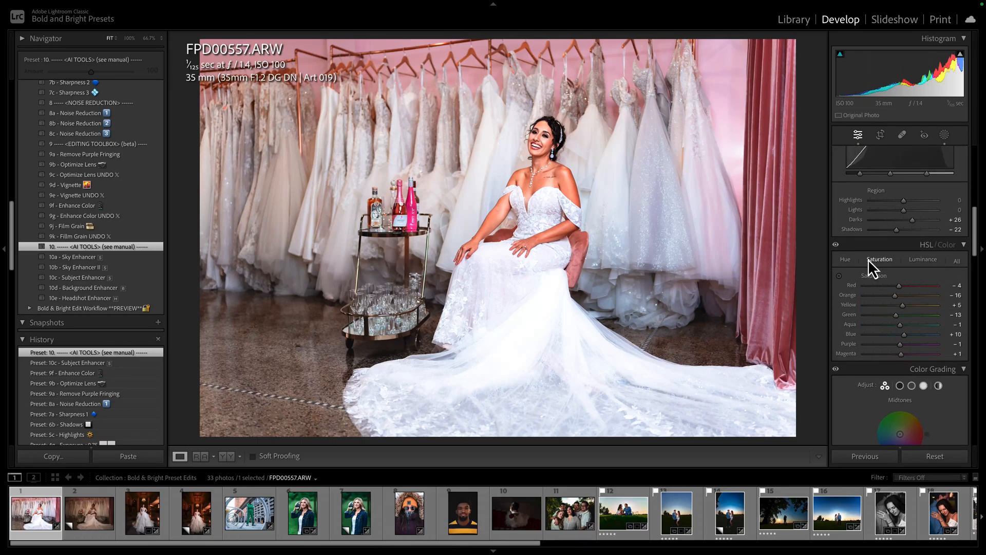
{"action": "scroll", "coordinate": [975, 245], "scroll_direction": "up", "scroll_amount": 5}
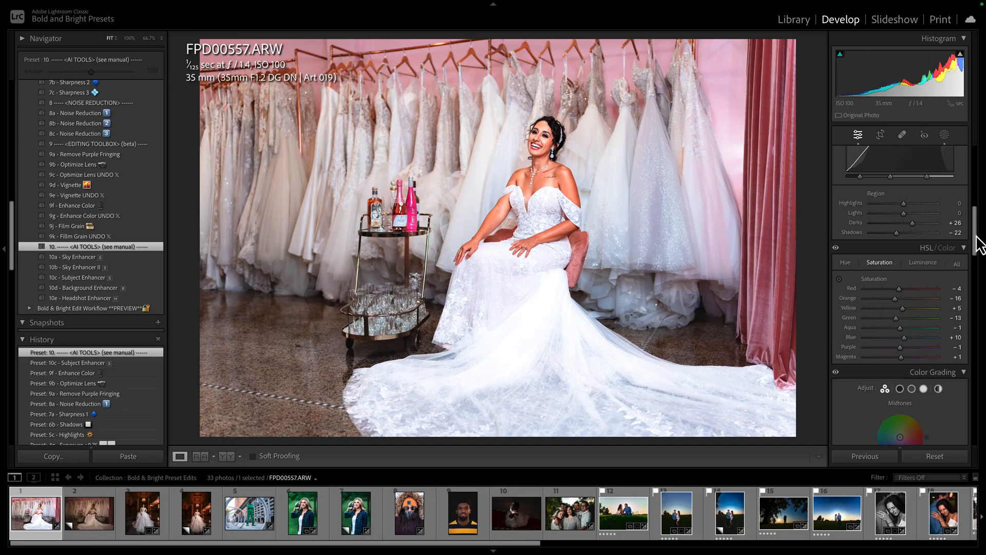
{"action": "scroll", "coordinate": [38, 260], "scroll_direction": "up", "scroll_amount": 15}
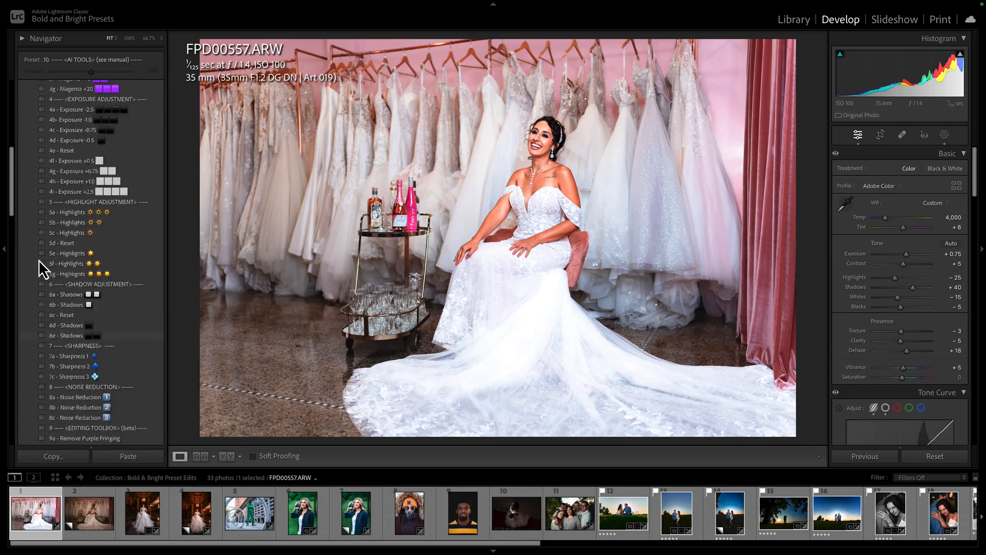